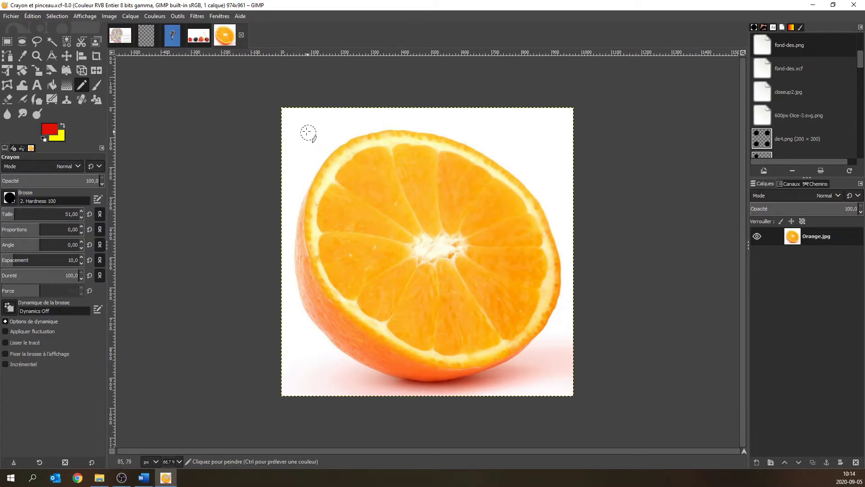
- Test the Pencil on the orange with one red stroke at the current size and one at size 223, undoing each
left_click_drag(302, 127, 357, 183)
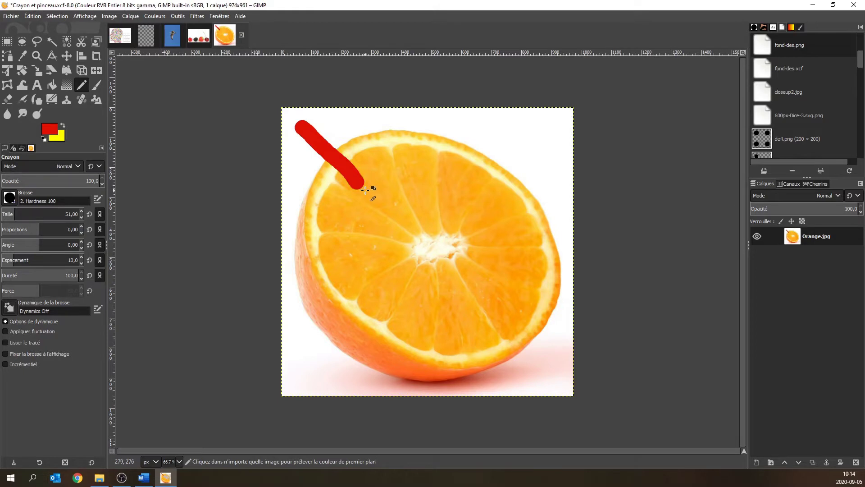
key("ctrl+z")
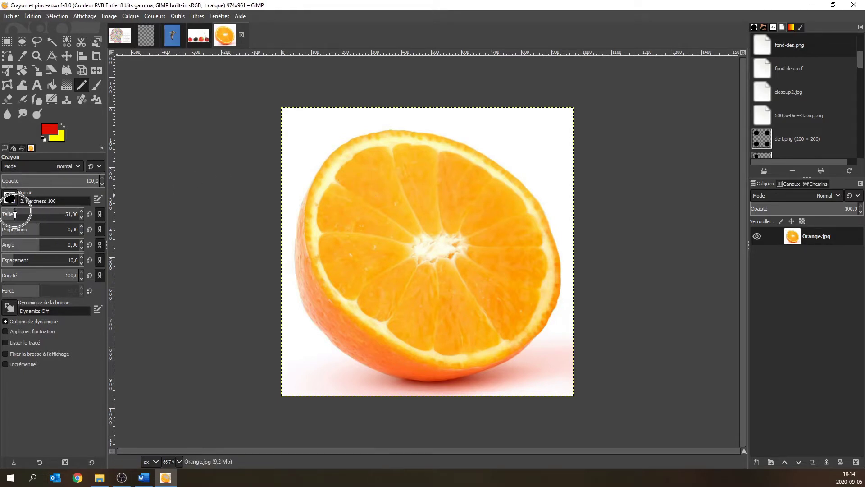
left_click_drag(11, 215, 23, 218)
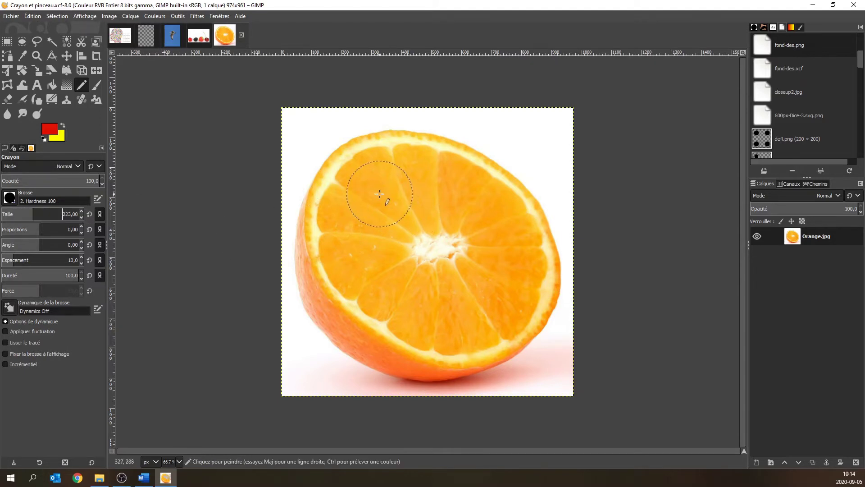
left_click_drag(371, 182, 452, 295)
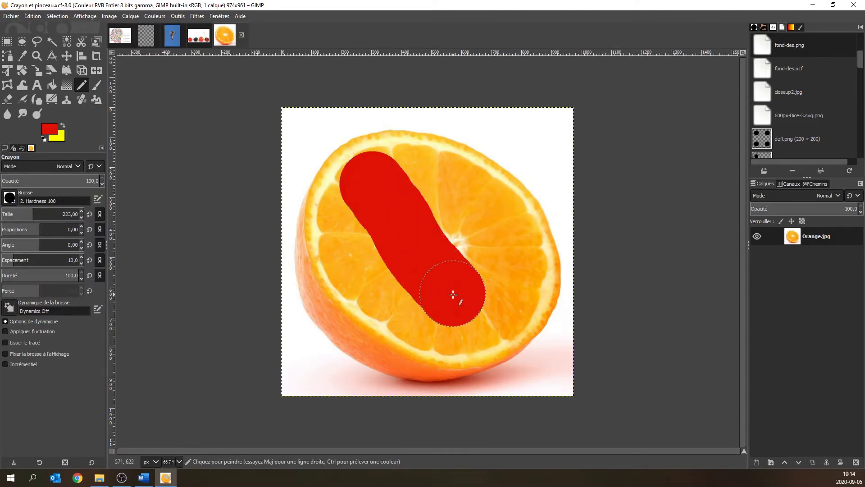
key("ctrl+z")
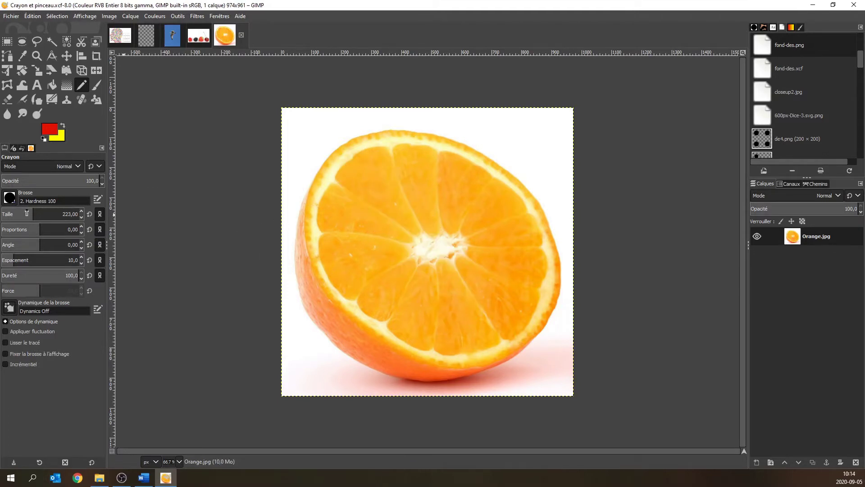
- Set the pencil size to 8, try a short red stroke along an upper segment line, and undo it
left_click_drag(26, 213, 8, 215)
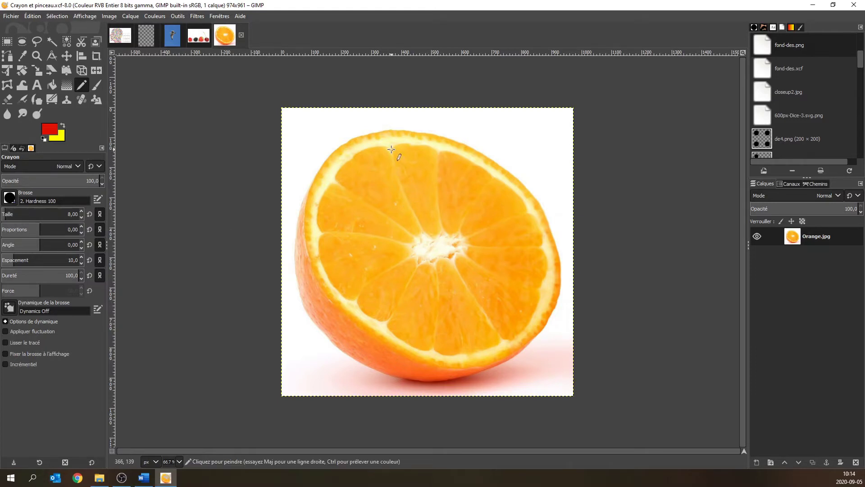
left_click_drag(391, 149, 399, 180)
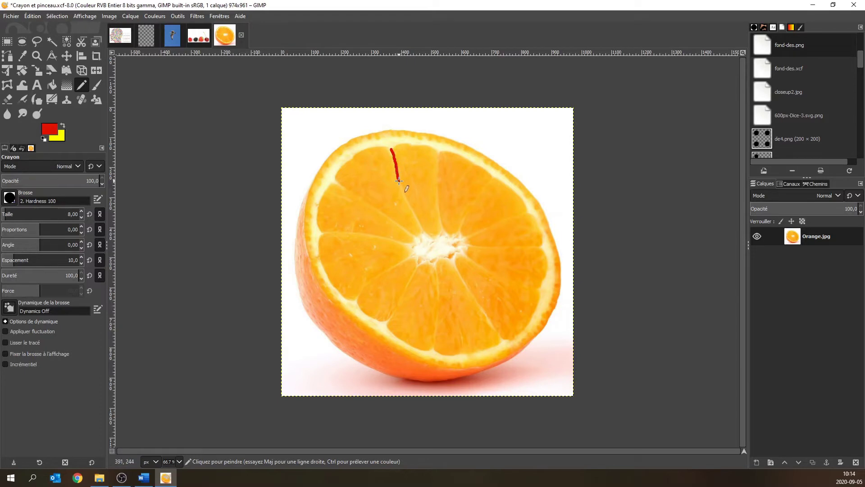
key("ctrl+z")
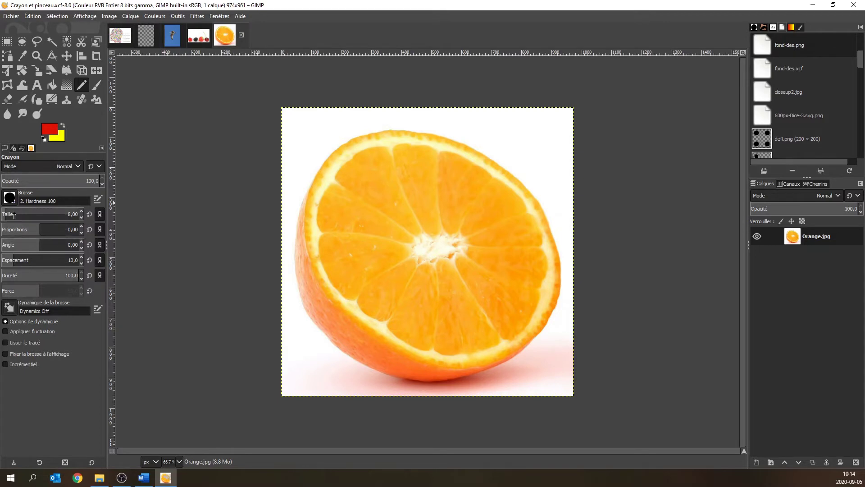
- Set the pencil size to 34, try a short red stroke and a closed loop on the orange, and undo both
left_click_drag(6, 214, 9, 214)
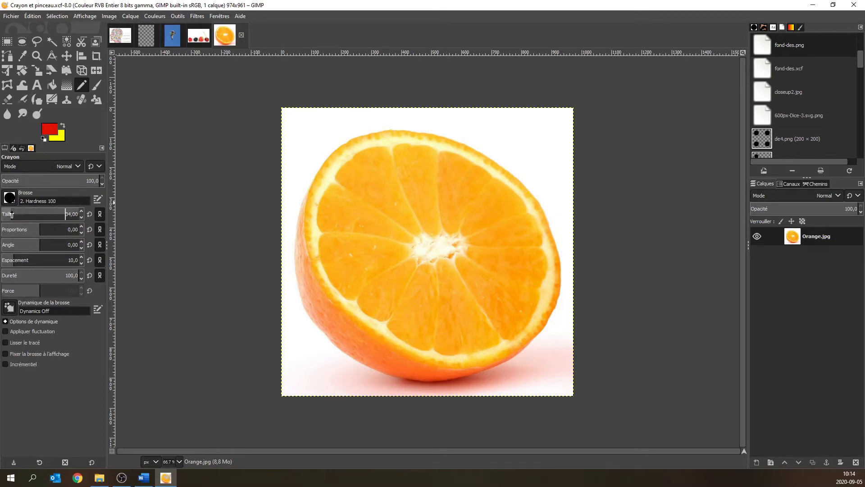
left_click_drag(367, 169, 396, 214)
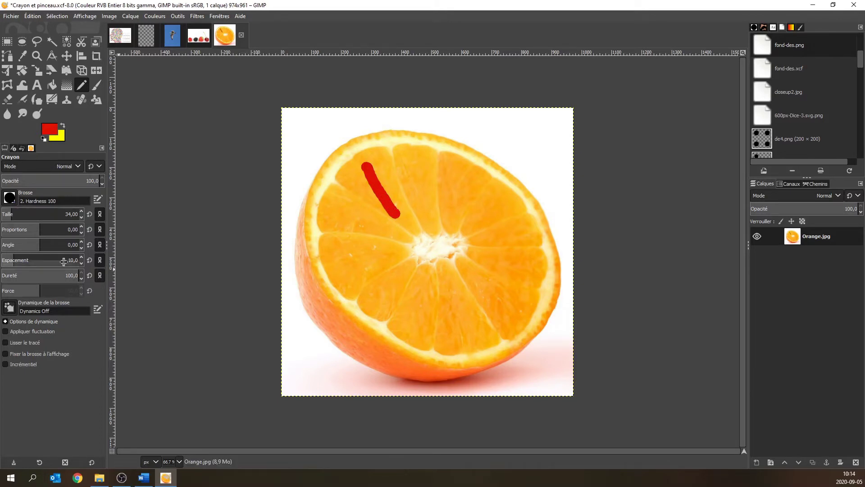
key("ctrl+z")
mouse_move(376, 174)
left_mouse_down()
mouse_move(364, 195)
mouse_move(366, 231)
mouse_move(393, 264)
mouse_move(426, 258)
mouse_move(446, 224)
mouse_move(429, 189)
mouse_move(373, 177)
left_mouse_up()
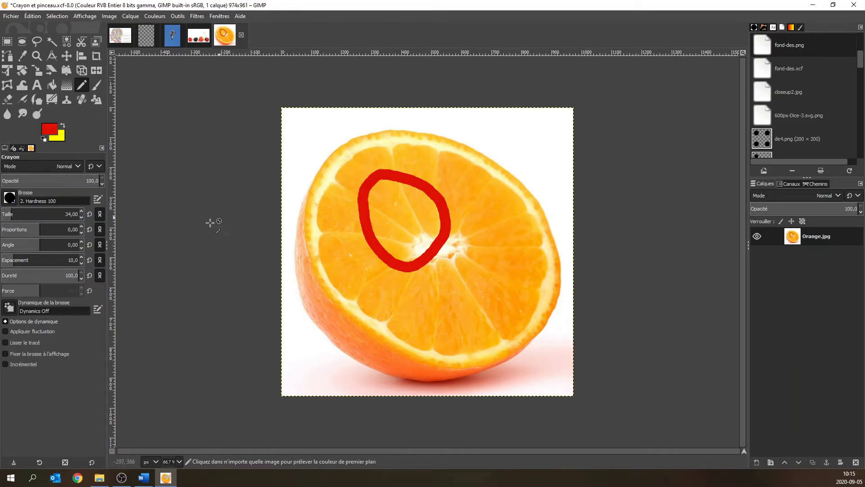
key("ctrl+z")
- Set the brush proportions to 10 and paint a large red loop with a smaller one inside it on the orange
left_click_drag(39, 230, 49, 229)
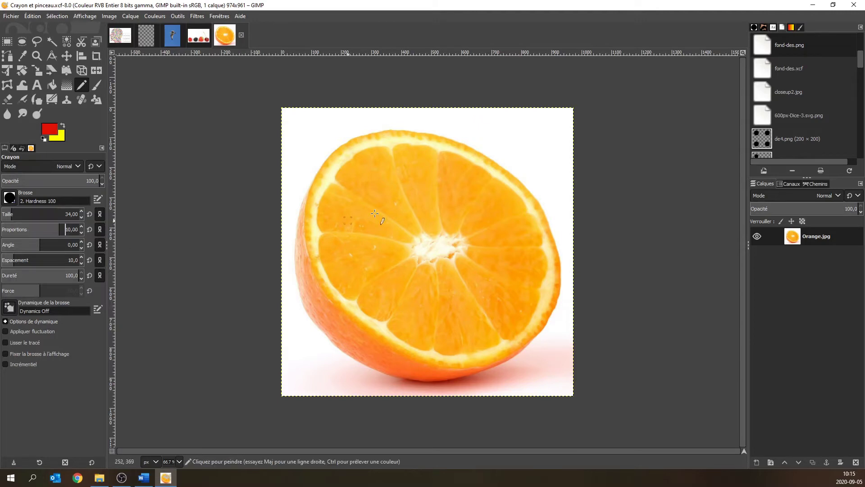
mouse_move(405, 173)
left_mouse_down()
mouse_move(361, 187)
mouse_move(352, 206)
mouse_move(358, 255)
mouse_move(400, 303)
mouse_move(452, 302)
mouse_move(477, 277)
mouse_move(487, 234)
mouse_move(455, 198)
mouse_move(390, 176)
left_mouse_up()
mouse_move(376, 204)
left_mouse_down()
mouse_move(445, 218)
mouse_move(438, 248)
mouse_move(426, 258)
mouse_move(404, 255)
mouse_move(382, 239)
mouse_move(384, 207)
left_mouse_up()
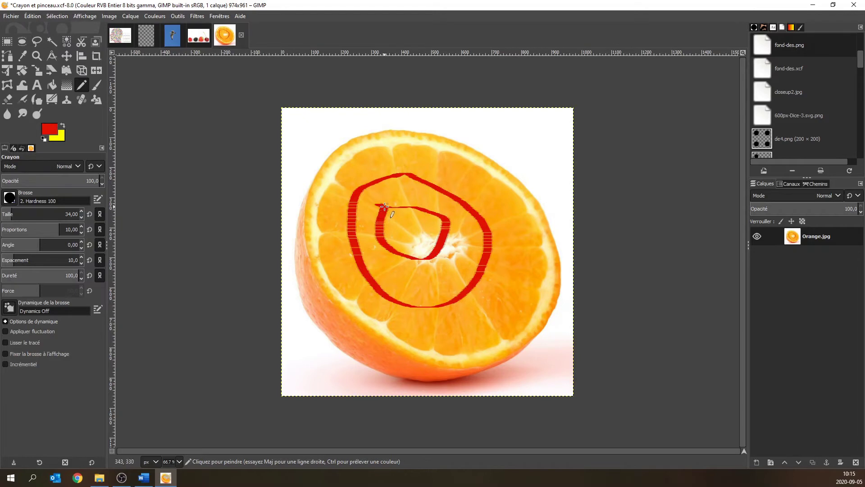
- Set the brush angle to 42 and paint a red loop low on the orange and a short stroke near its upper edge
left_click(47, 245)
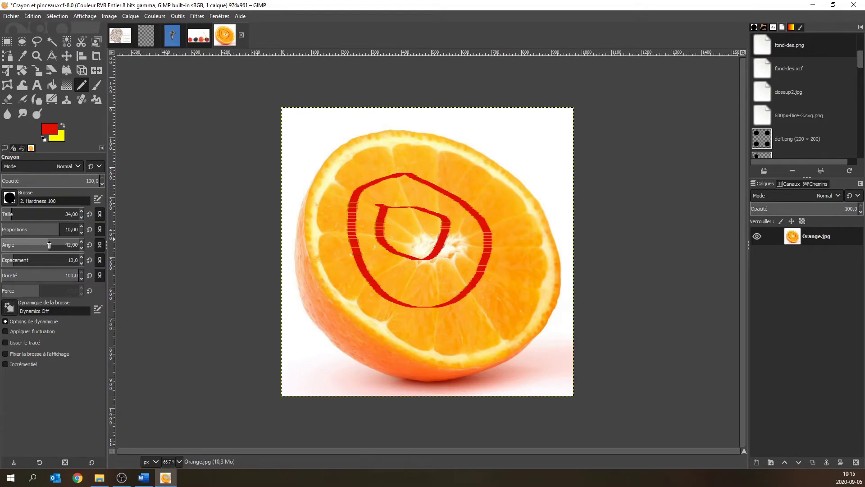
mouse_move(410, 337)
left_mouse_down()
mouse_move(467, 330)
mouse_move(488, 285)
mouse_move(471, 265)
mouse_move(416, 266)
mouse_move(398, 285)
mouse_move(386, 330)
mouse_move(416, 346)
mouse_move(445, 341)
left_mouse_up()
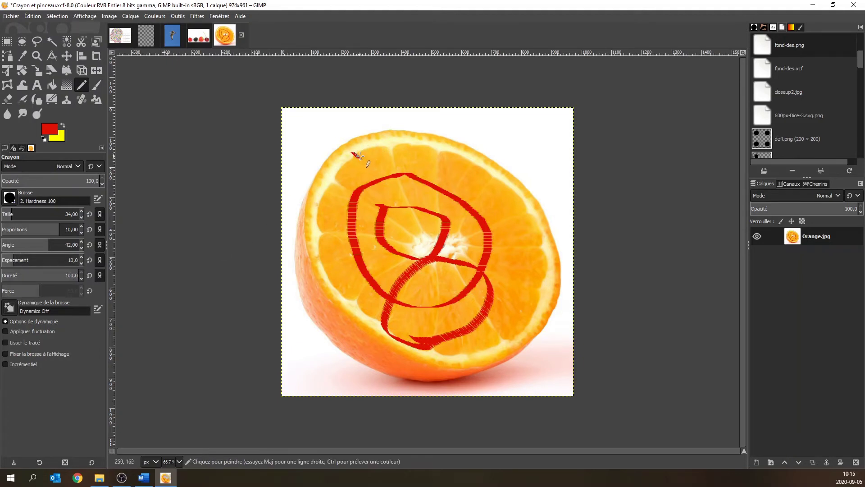
left_click_drag(352, 153, 413, 155)
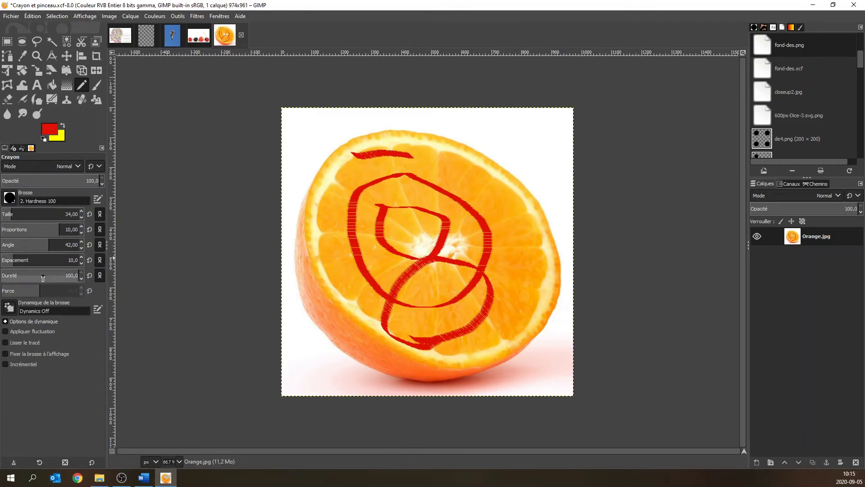
- Paint a red stroke with widened brush spacing across the upper-right rind and another above it with spacing set to 4
left_click_drag(14, 262, 20, 262)
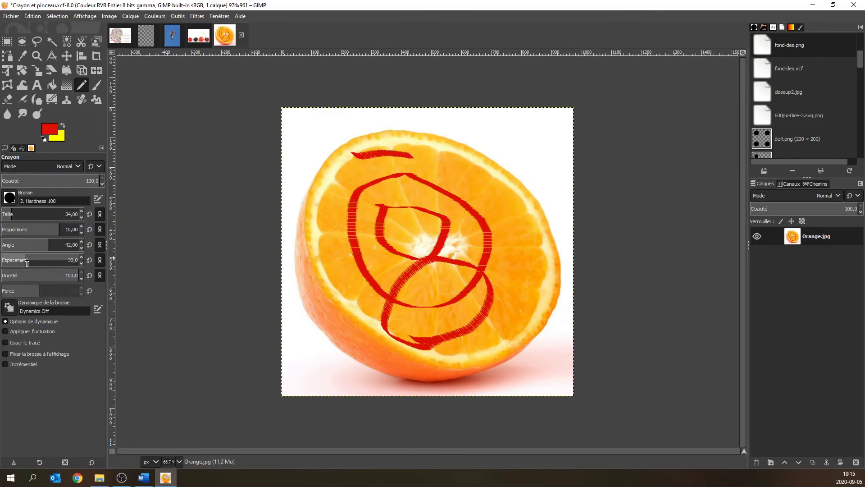
left_click_drag(438, 166, 519, 159)
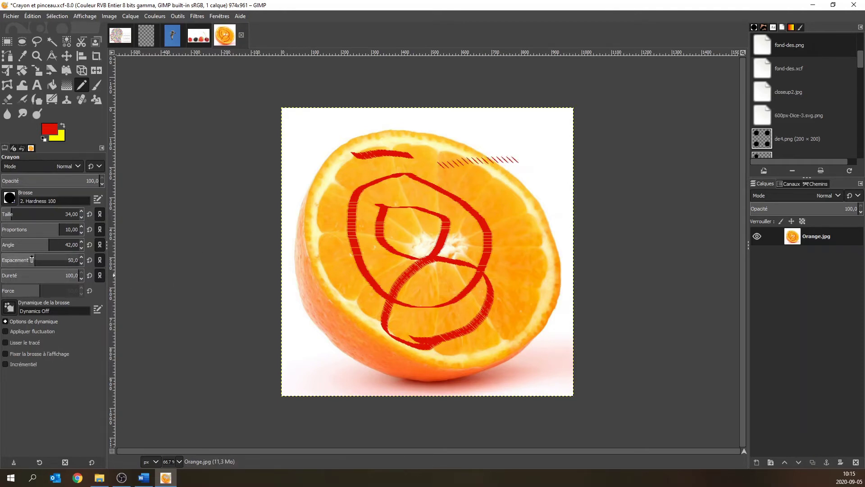
left_click_drag(31, 261, 22, 260)
left_click_drag(428, 129, 516, 121)
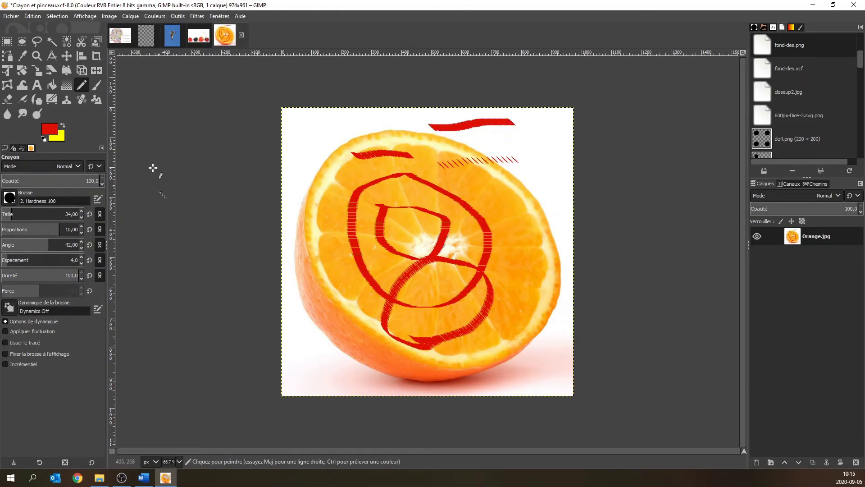
- Switch to the Paintbrush, set its force to 87, and paint a long red stroke along the orange's lower rind
left_click(96, 84)
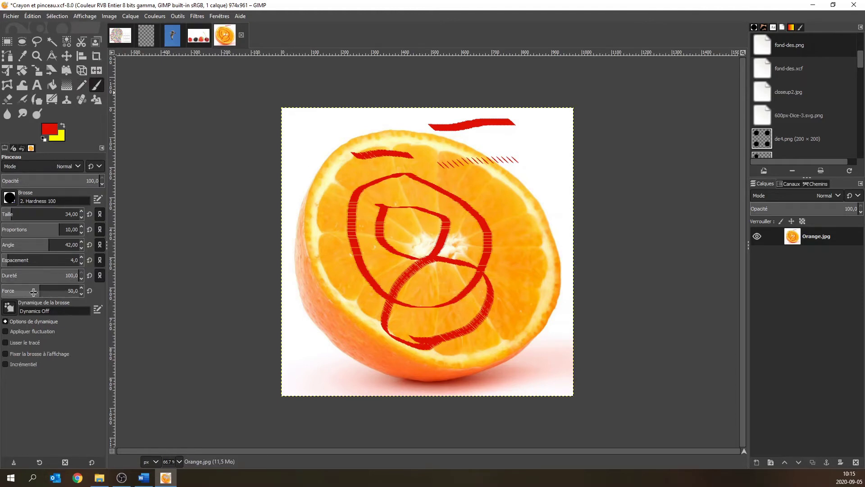
key("ctrl")
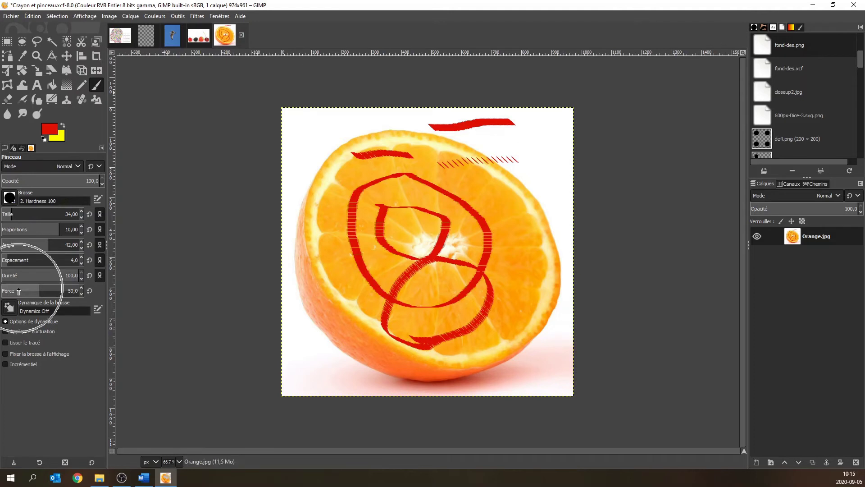
left_click(38, 290)
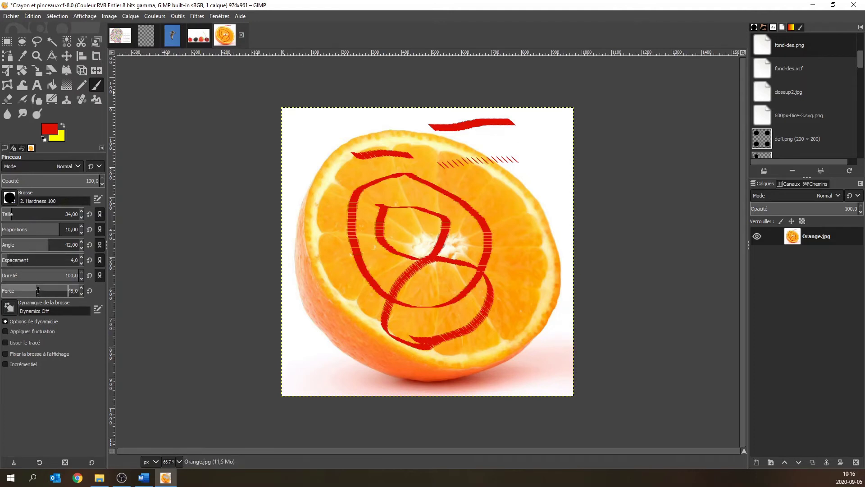
left_click_drag(49, 290, 68, 292)
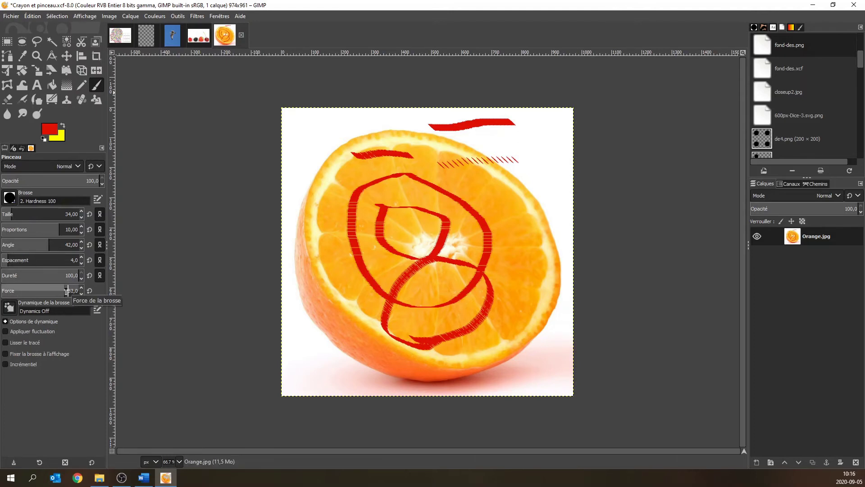
mouse_move(355, 332)
left_mouse_down()
mouse_move(473, 360)
mouse_move(494, 356)
mouse_move(540, 310)
left_mouse_up()
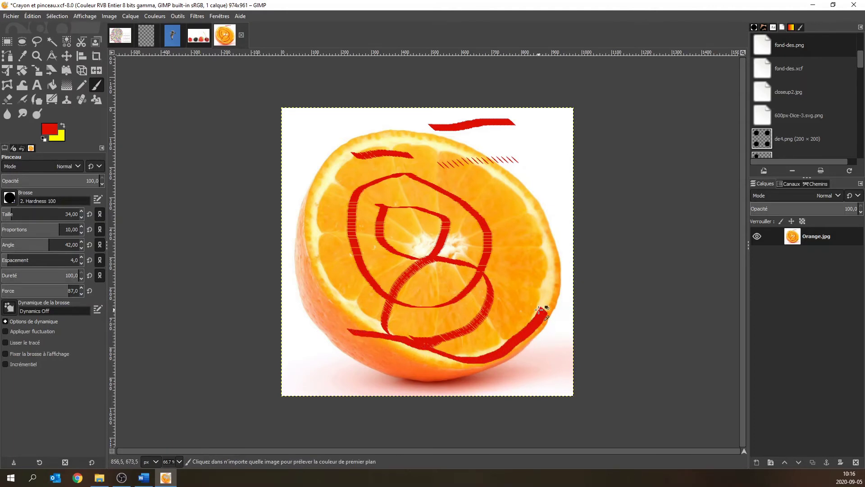
- Set the paintbrush force to 9 and paint a faint red stroke across the orange's upper-right rind
left_click(23, 291)
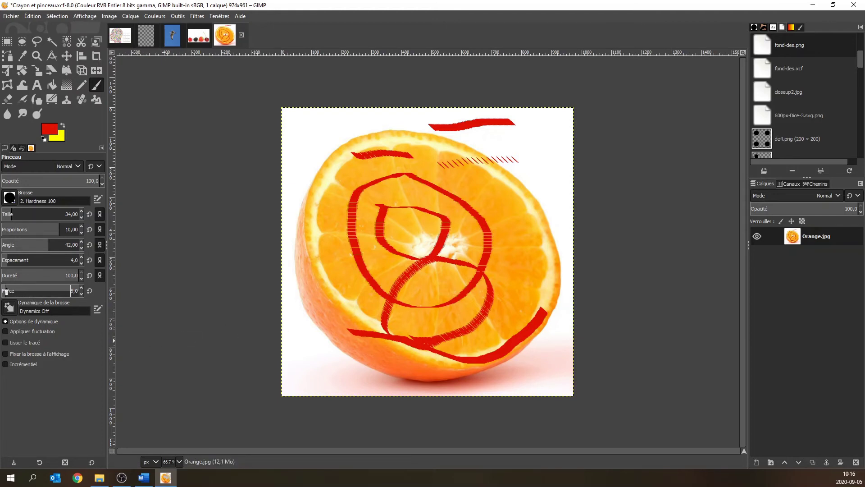
left_click(8, 291)
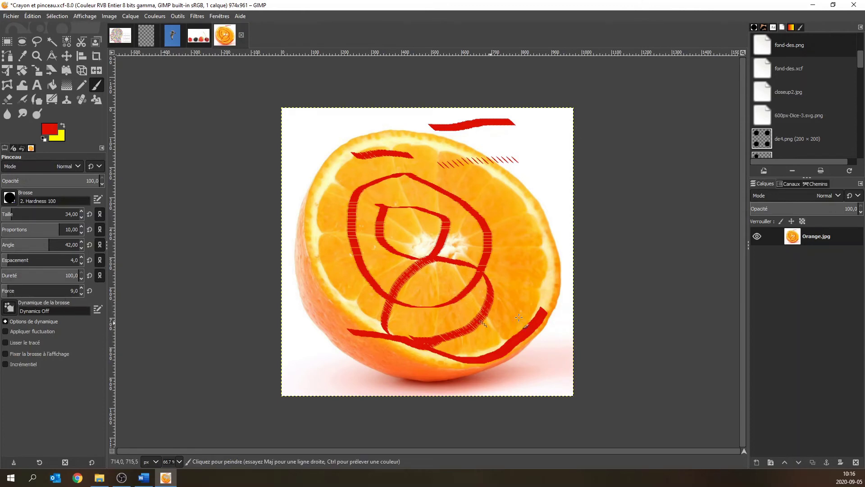
mouse_move(467, 187)
left_mouse_down()
mouse_move(532, 182)
mouse_move(567, 161)
left_mouse_up()
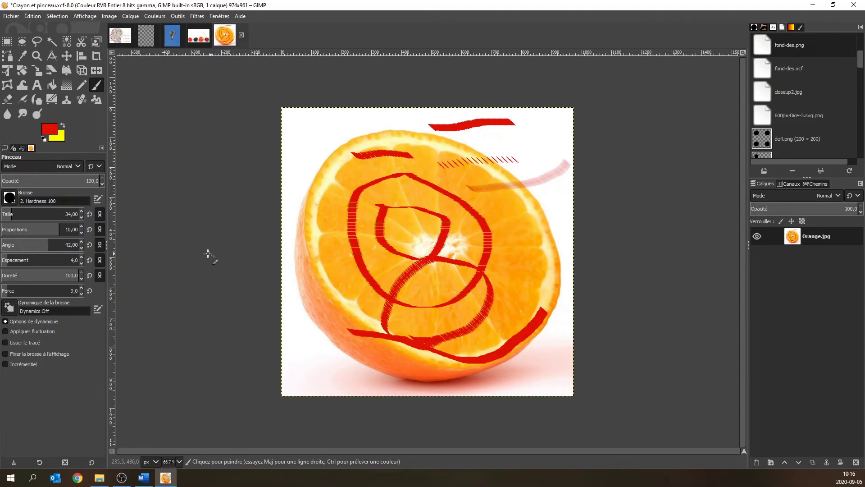
- Undo all the red pencil and paintbrush strokes on the orange
key("ctrl+z")
key("ctrl+z")
key("ctrl+z")
key("ctrl+z")
key("ctrl+z")
key("ctrl+z")
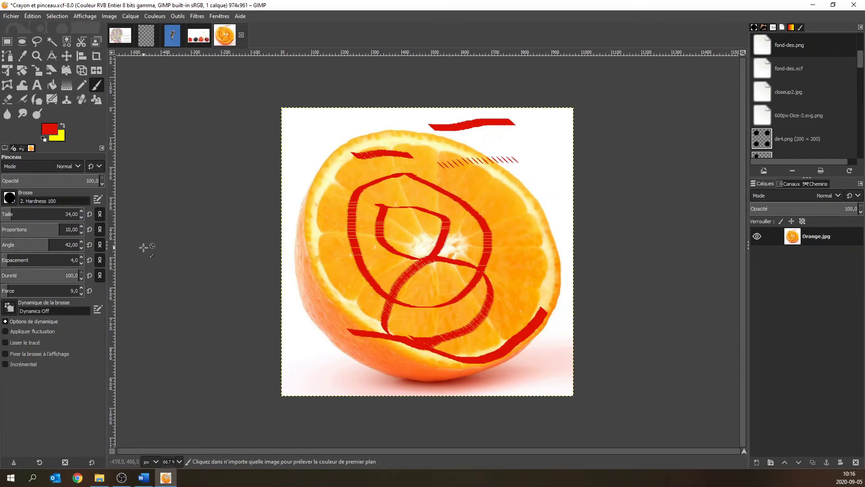
key("ctrl+z")
key("ctrl+z")
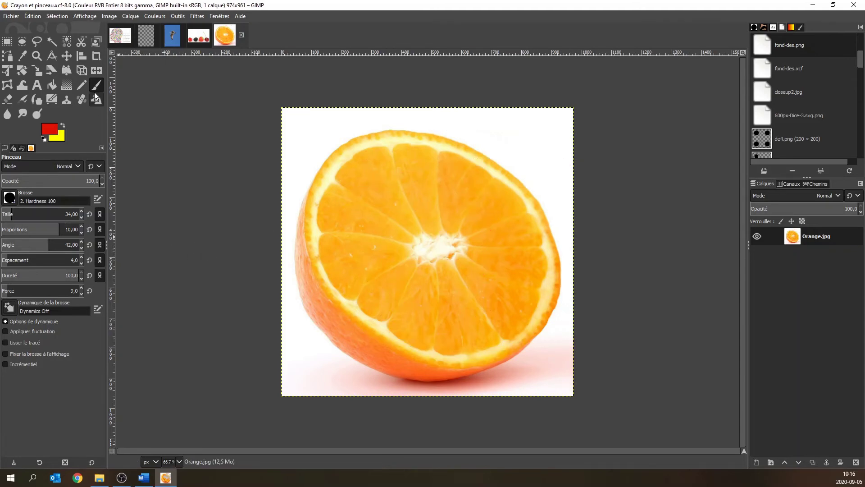
- Use the Pencil at size 3 to trace the two uppermost segment lines of the orange in red
left_click(82, 85)
left_click(10, 212)
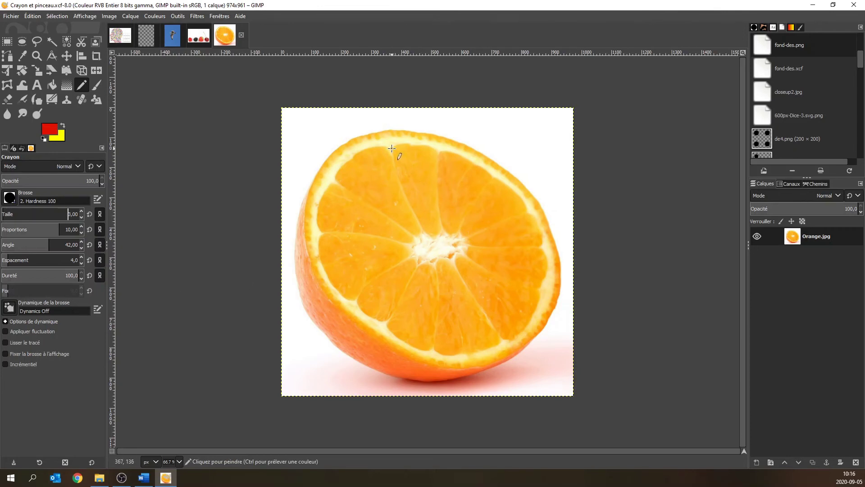
left_click_drag(394, 165, 427, 233)
left_click_drag(440, 150, 440, 214)
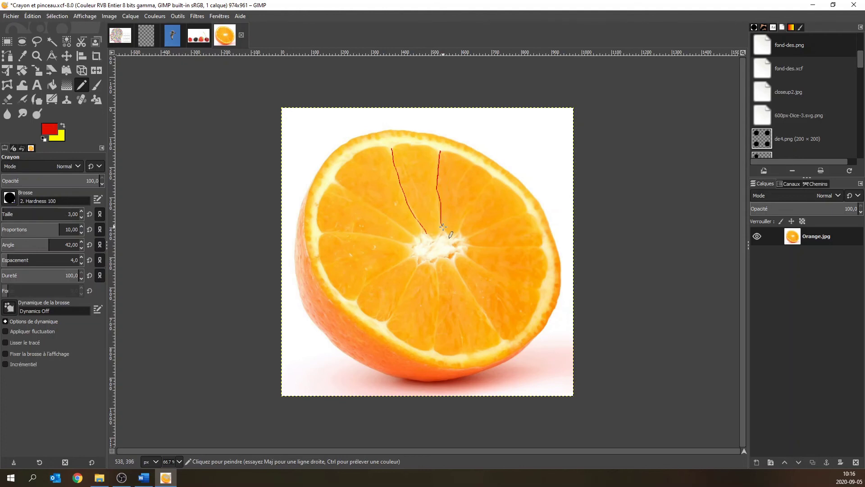
- Try tracing the third segment line from the upper-right rind into the orange's centre, and undo that pencil stroke
left_click_drag(490, 178, 444, 254)
key("ctrl")
left_click(35, 17)
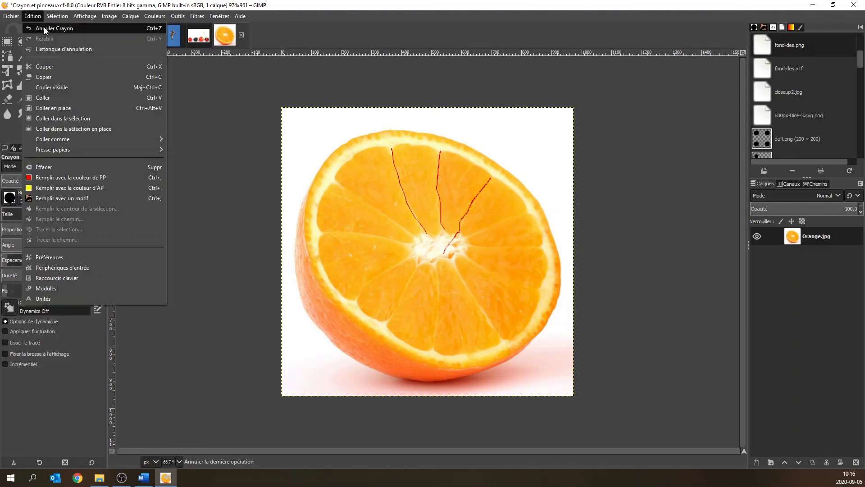
left_click(44, 27)
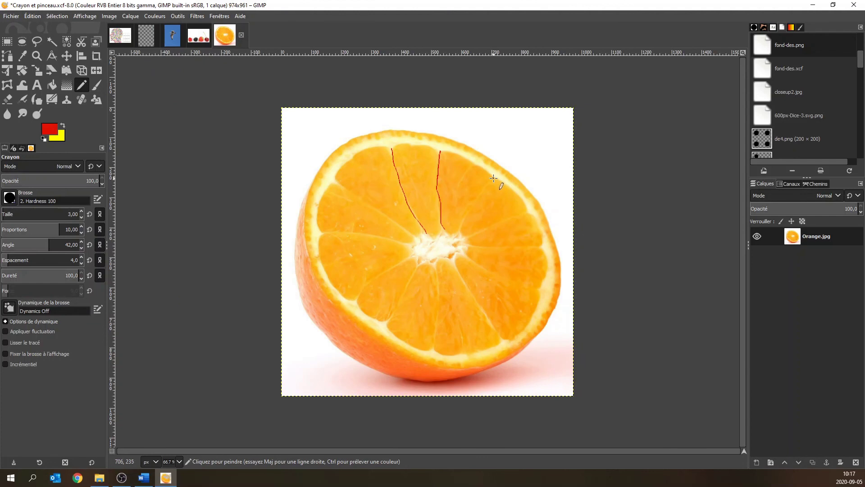
- Trace the four segment lines on the right half of the orange in red with the Pencil
left_click_drag(486, 189, 461, 216)
left_click_drag(470, 235, 465, 235)
left_click_drag(540, 248, 470, 245)
left_click_drag(539, 290, 463, 255)
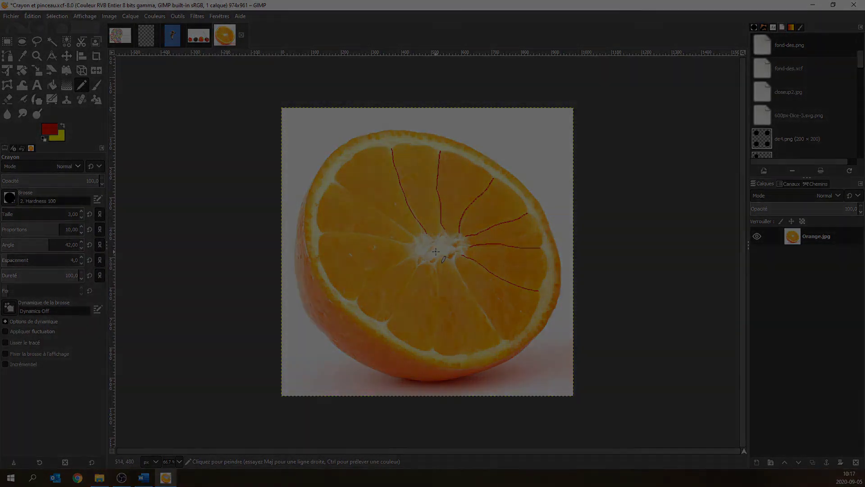